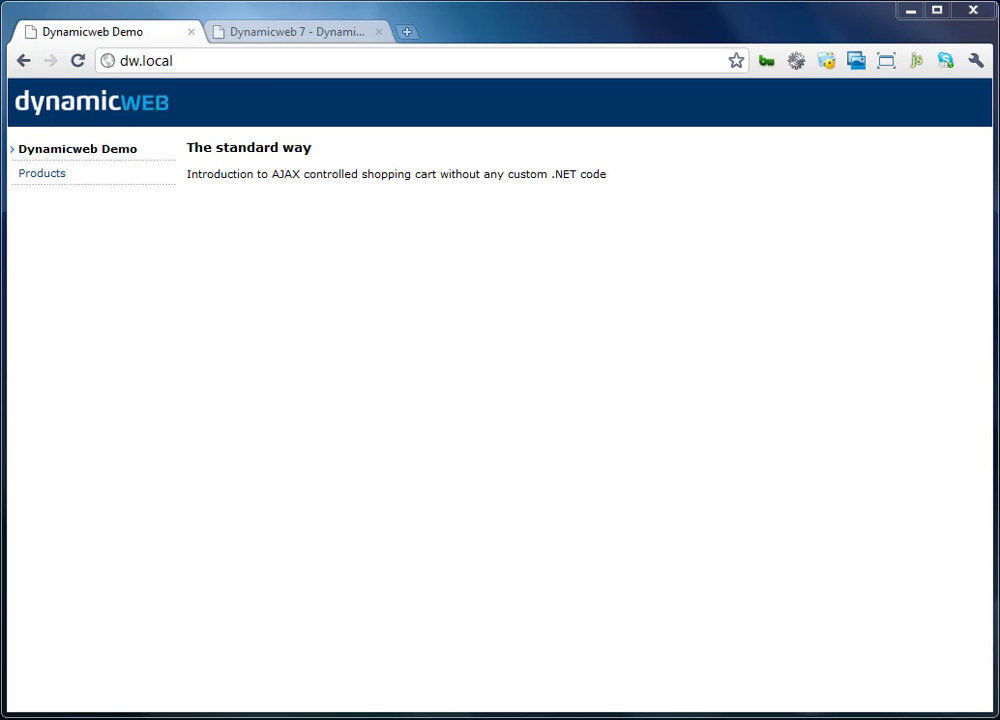
- Switch from the demo front page to the Dynamicweb 7 administration tab in Chrome
left_click(280, 35)
- Select the AJAX page in the page tree, check its properties, then open its Cart paragraph
left_click(135, 523)
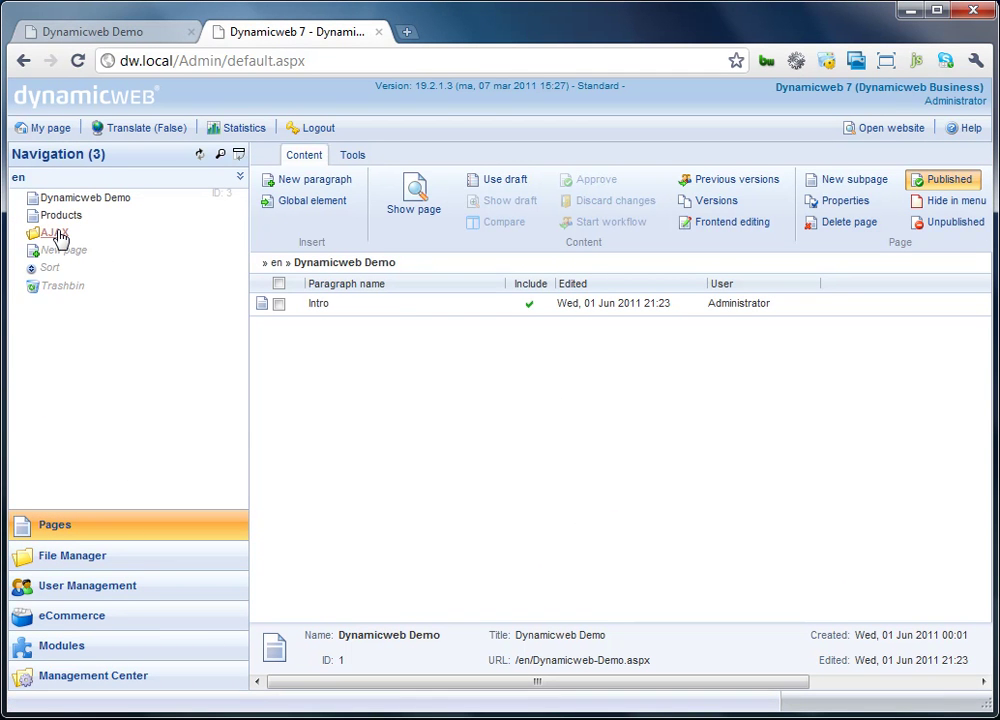
left_click(58, 236)
left_click(845, 201)
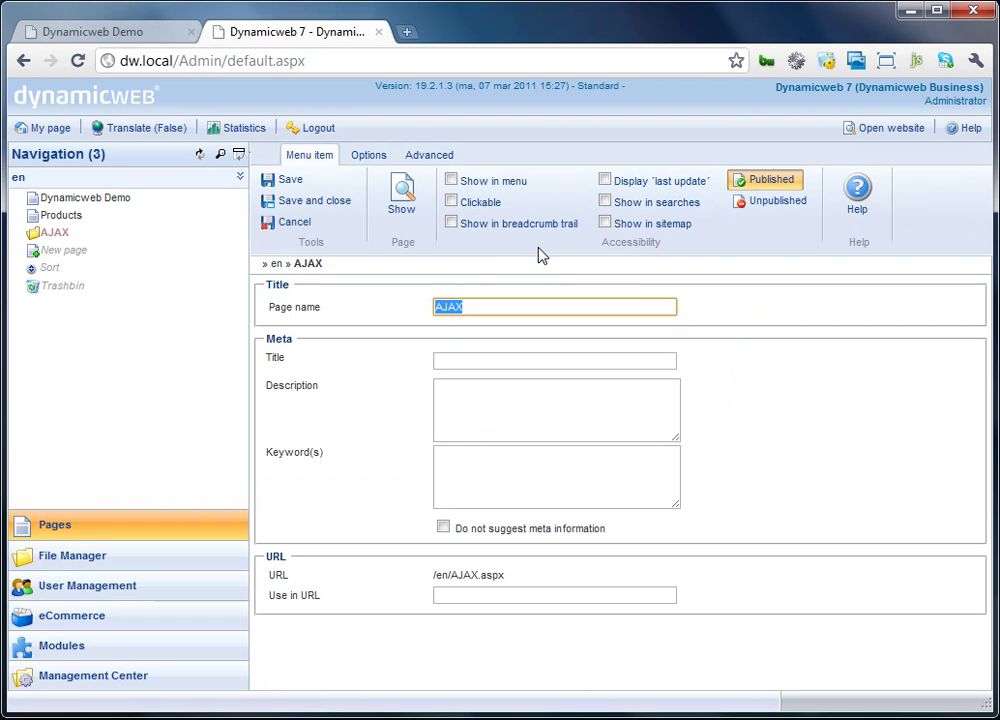
left_click(57, 235)
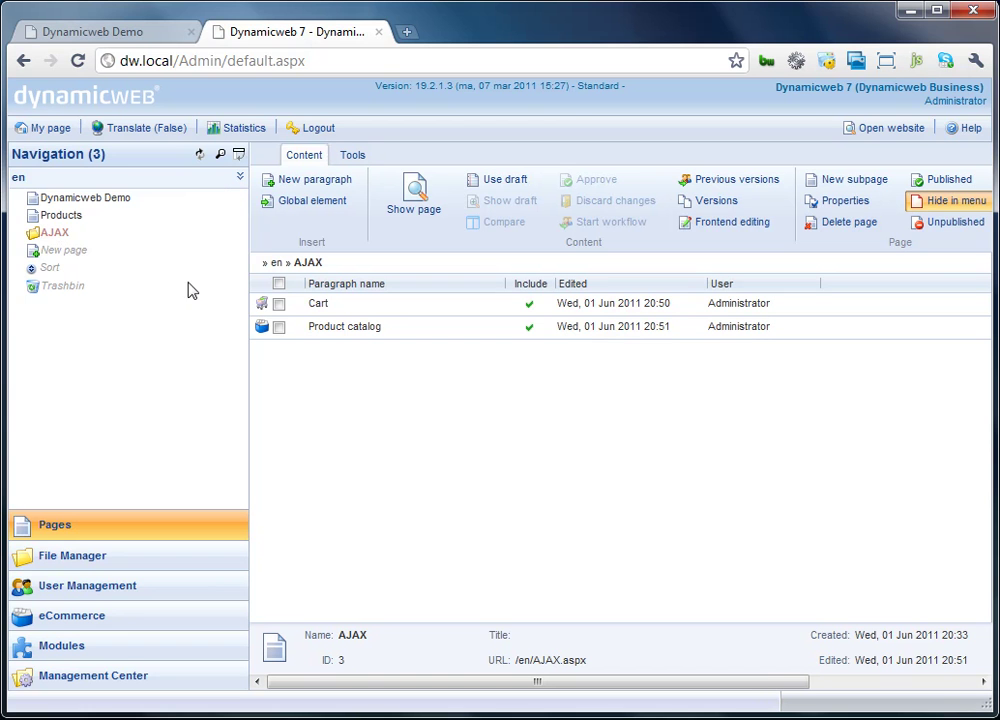
left_click(322, 310)
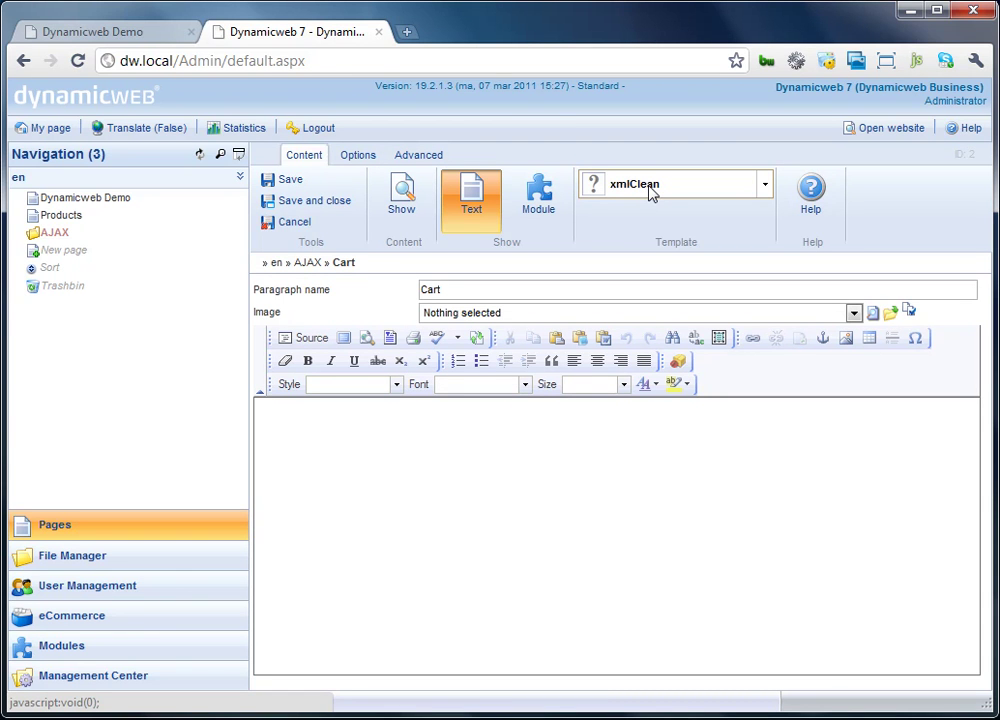
- Open the File Manager and scroll the folder tree down to Templates/Page
left_click(158, 567)
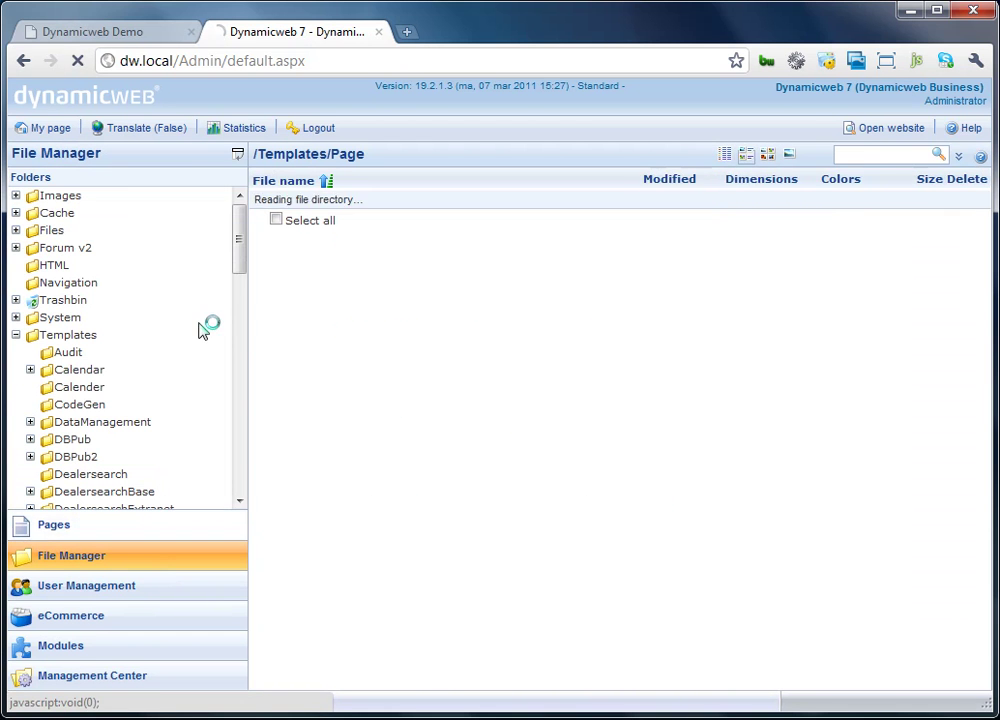
left_click_drag(238, 265, 241, 406)
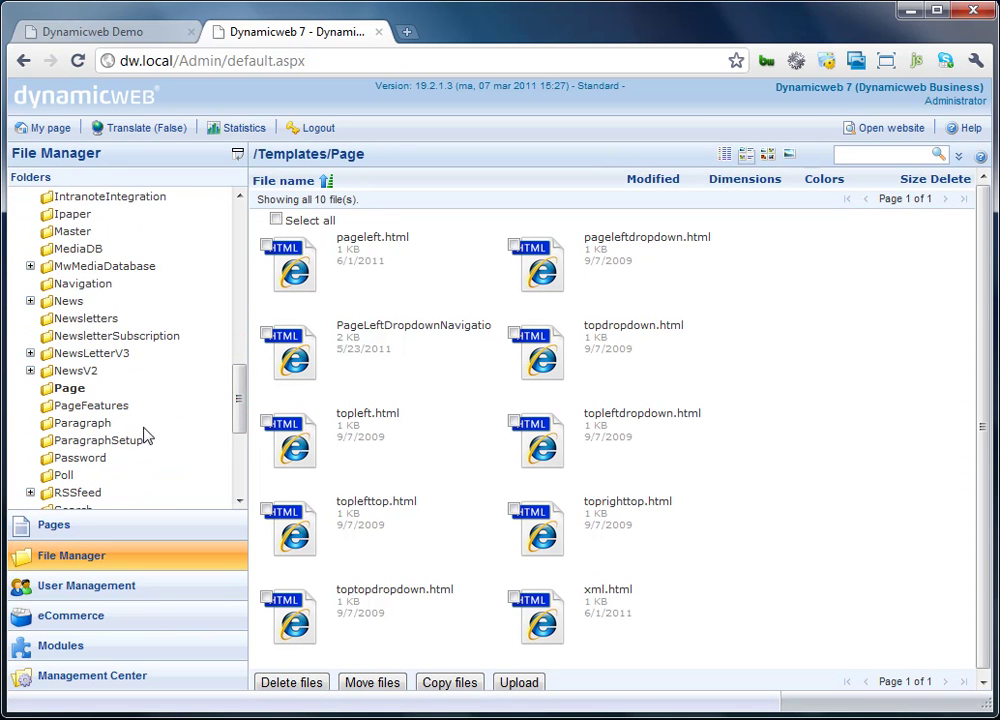
- Open xmlClean.html from Templates/Paragraph in the file editor, review its XML, and close it
right_click(107, 433)
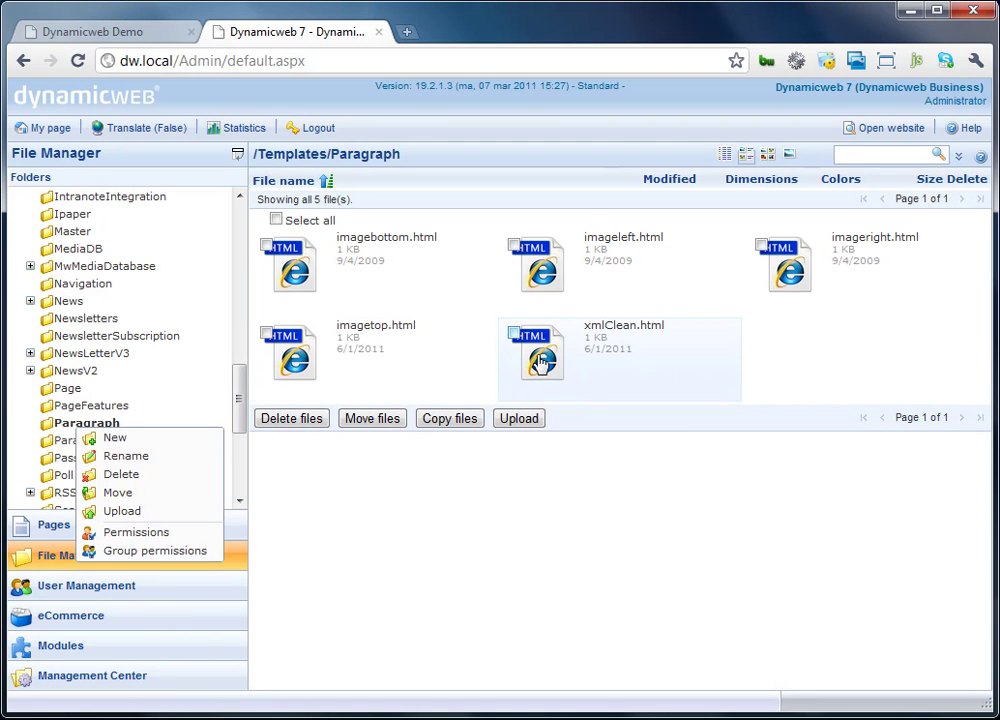
right_click(543, 358)
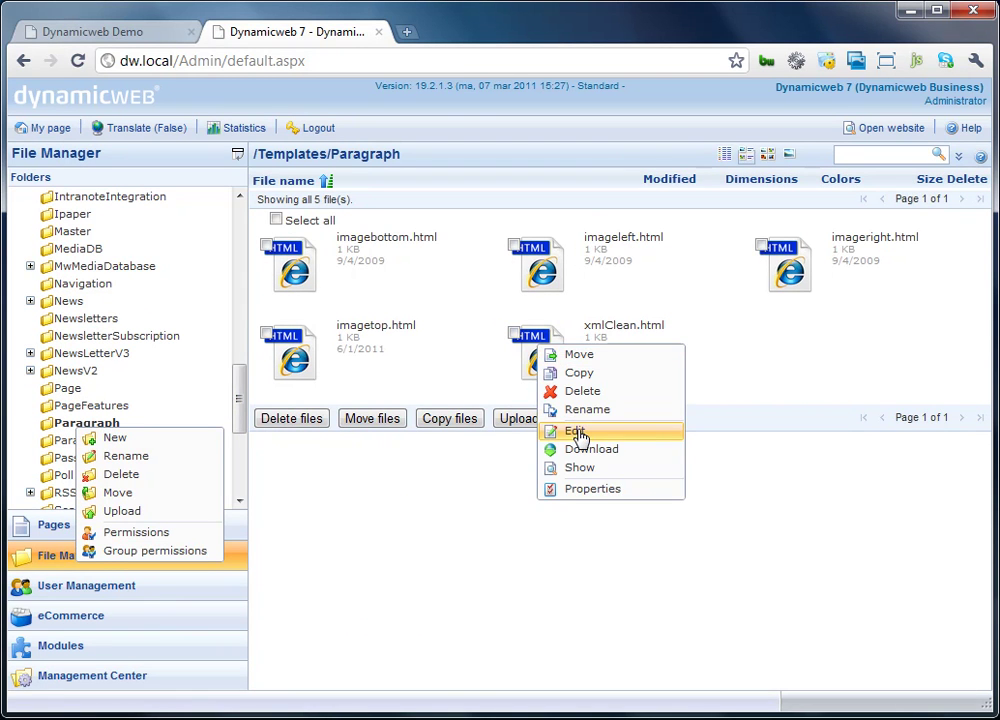
left_click(545, 432)
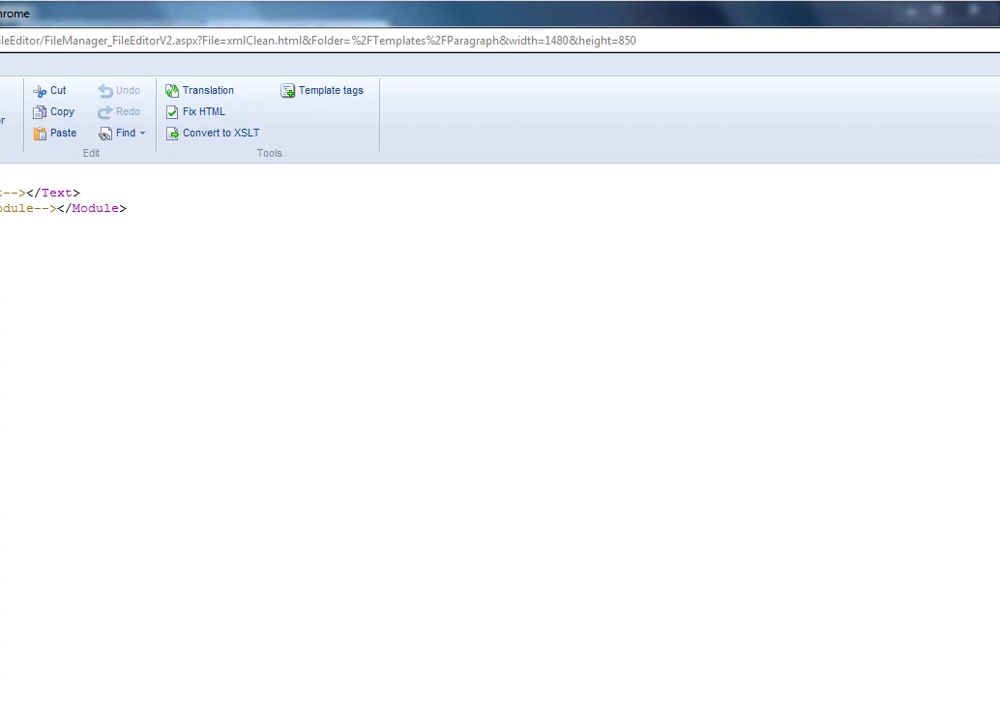
double_click(49, 10)
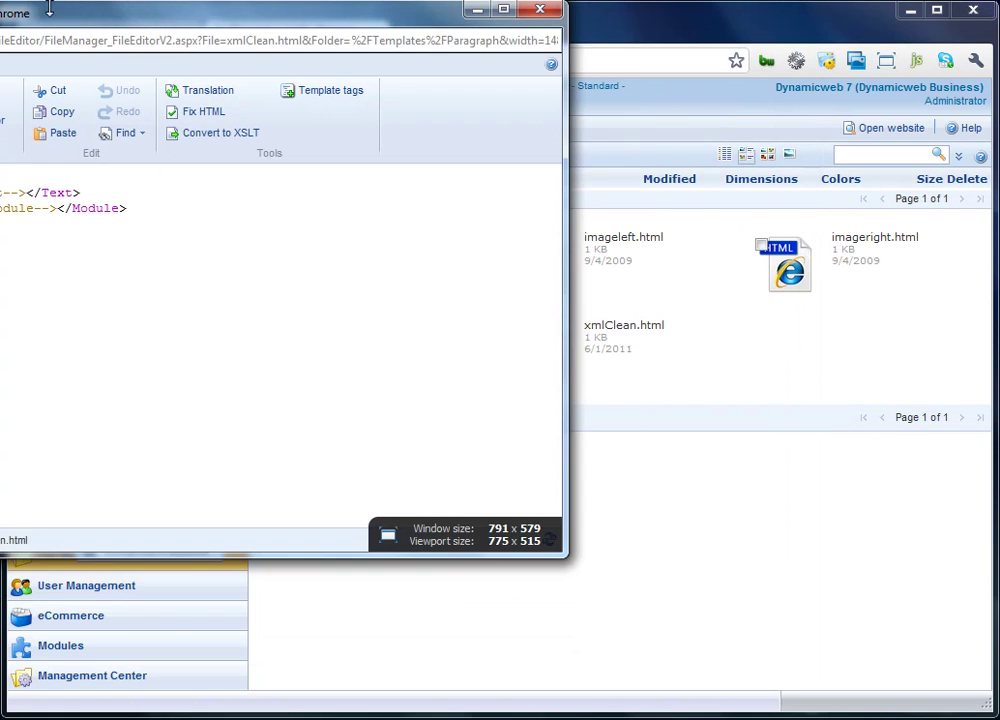
left_click_drag(52, 22, 420, 143)
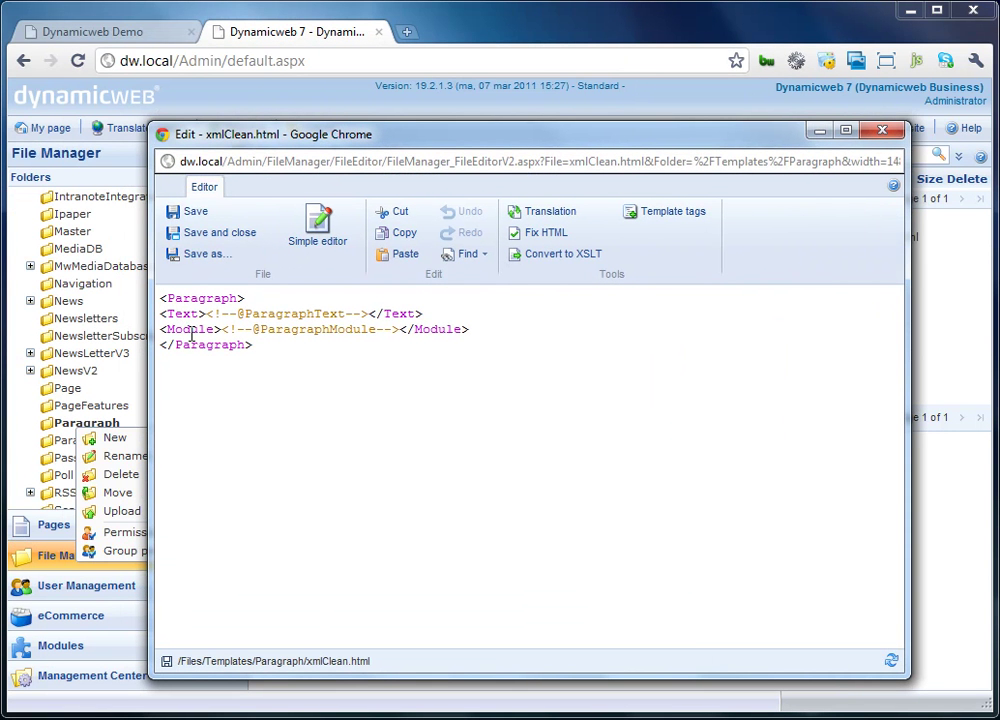
left_click(882, 130)
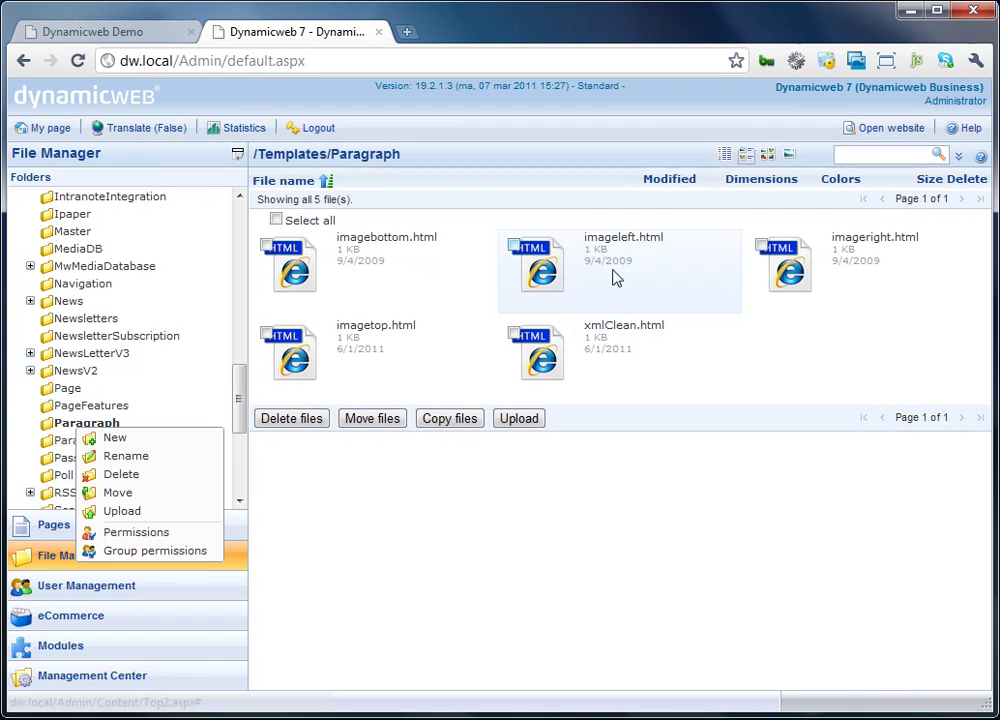
left_click(66, 392)
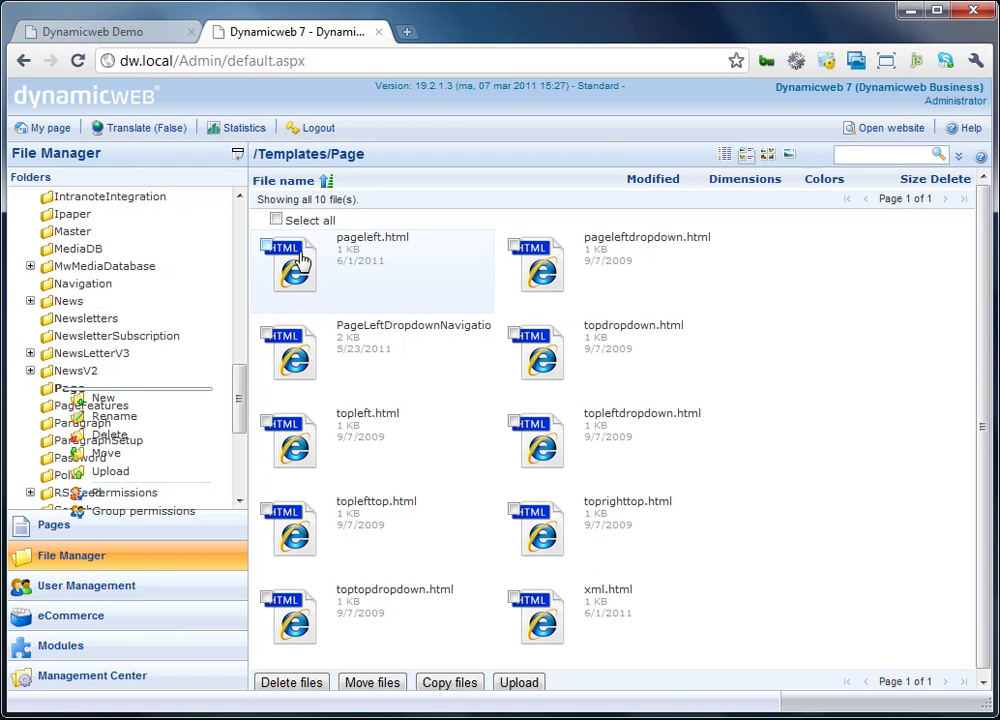
- Open xml.html in the file editor, inspect its page tag around DwContent, then close it
left_click(152, 35)
left_click(259, 36)
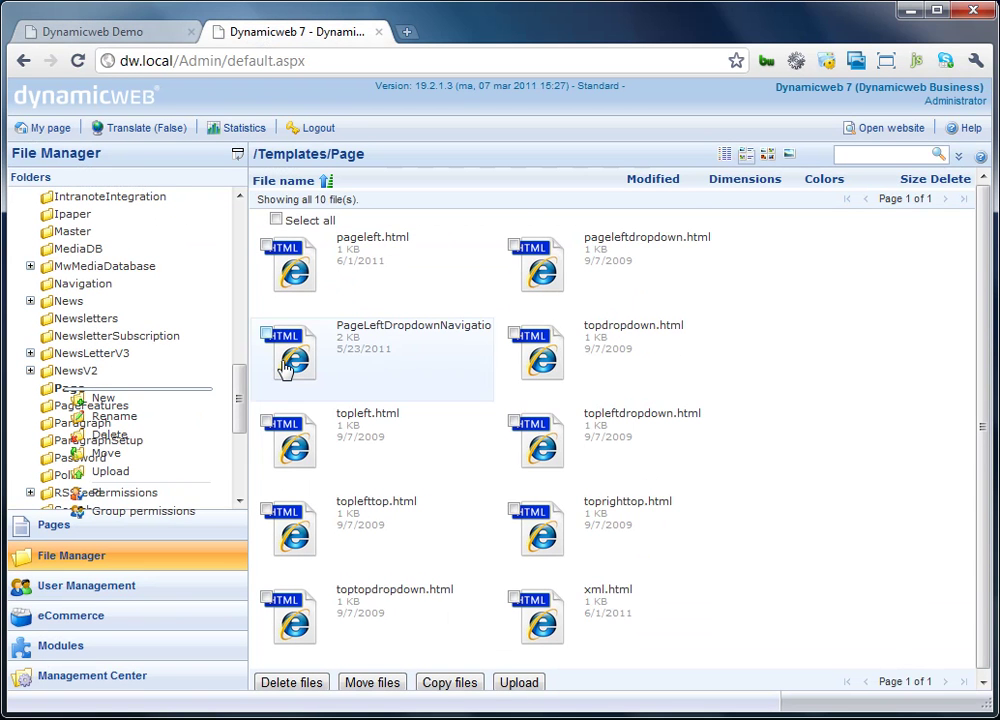
right_click(546, 627)
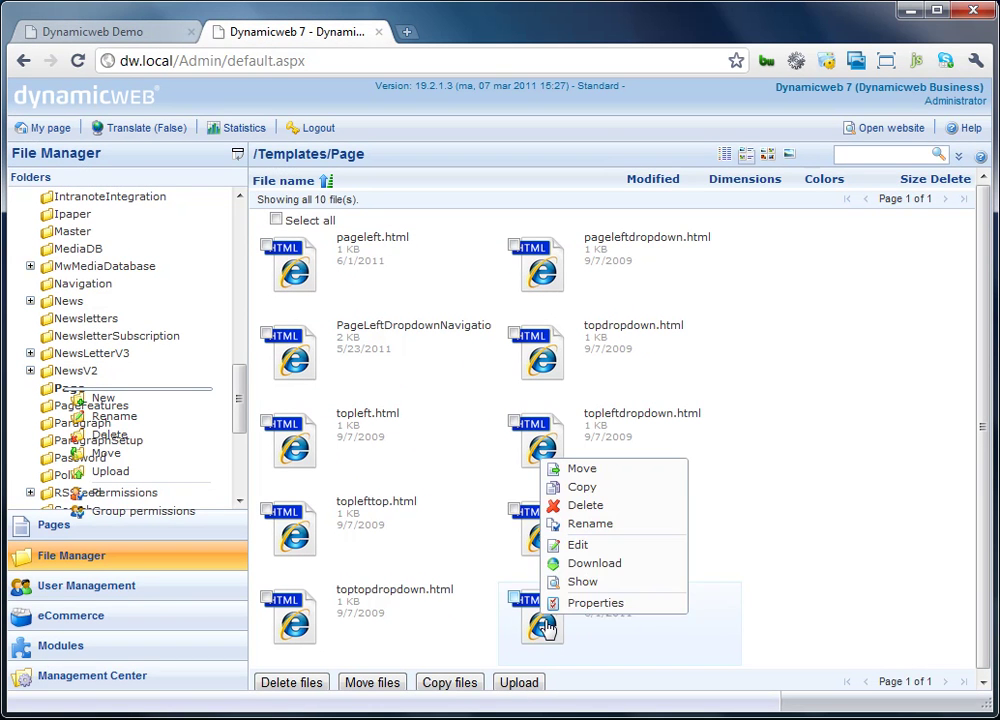
left_click(580, 546)
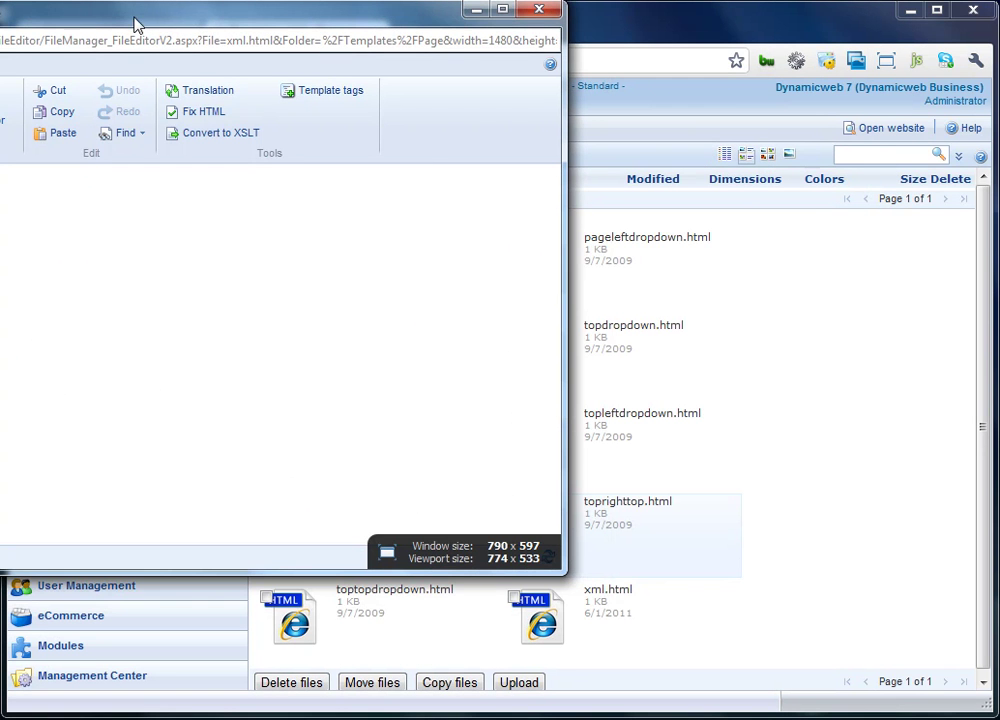
left_click_drag(116, 8, 600, 177)
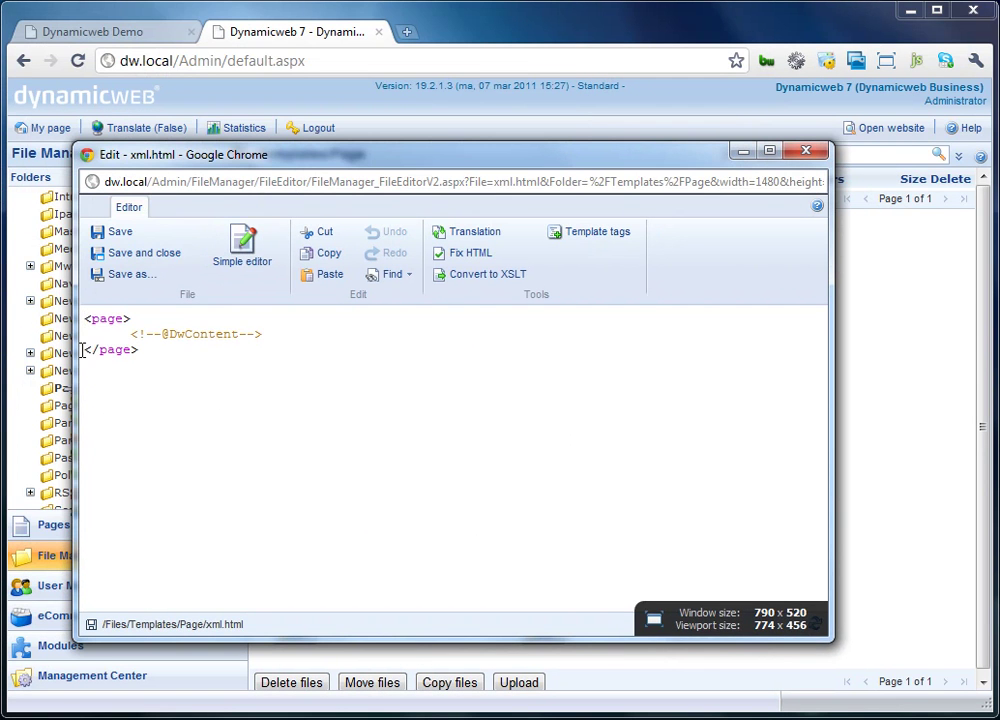
double_click(106, 319)
left_click(100, 350)
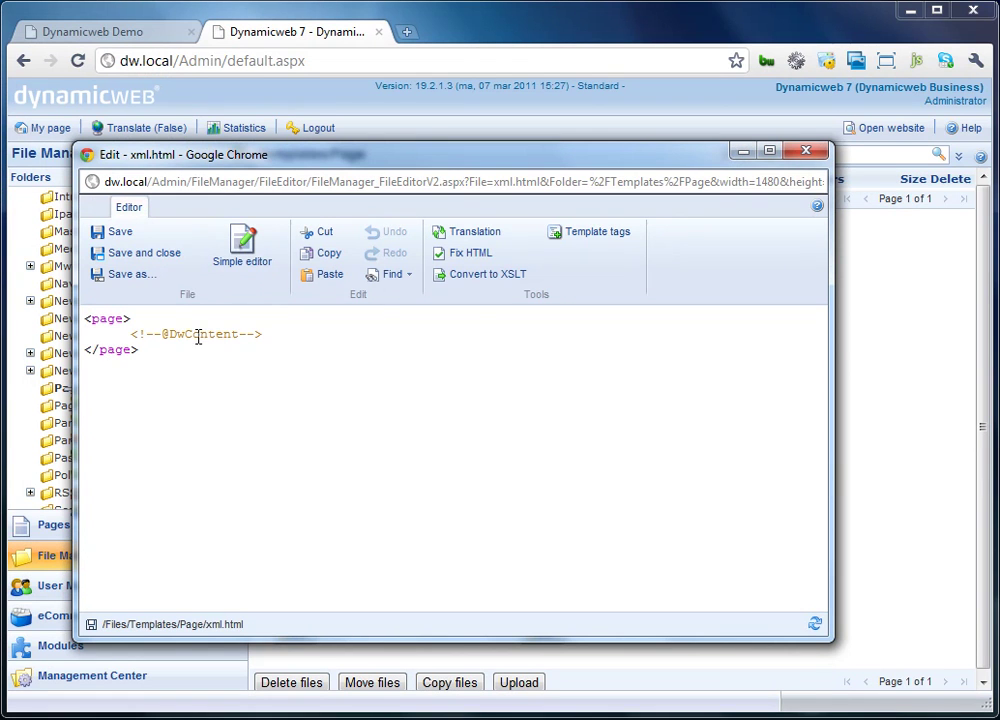
left_click(808, 152)
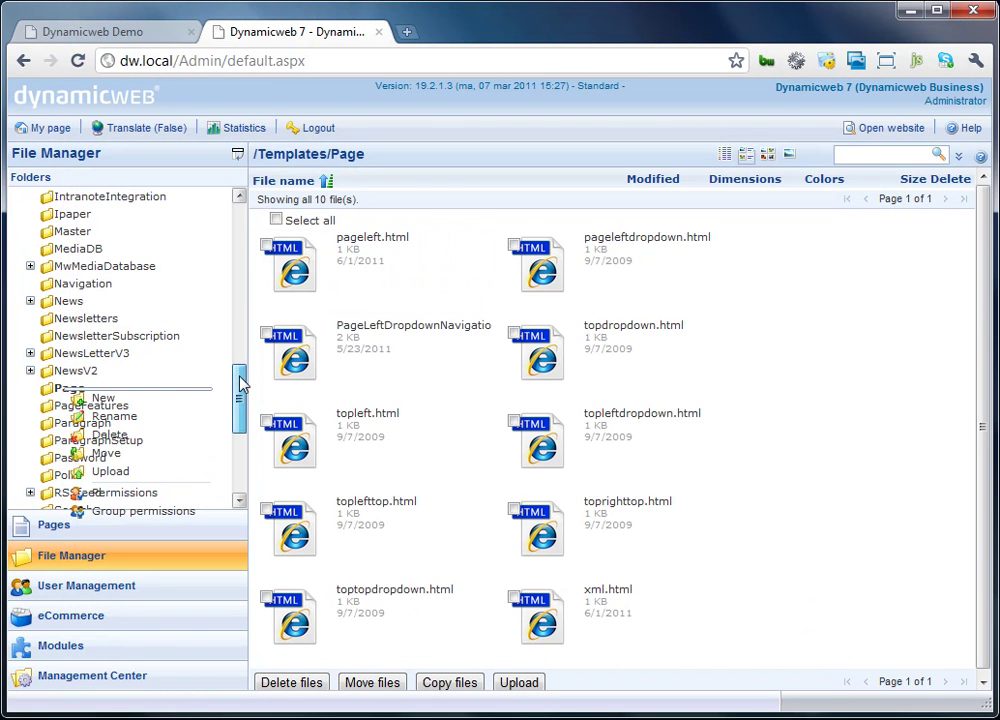
scroll(241, 372, "up", 1)
left_click(80, 285)
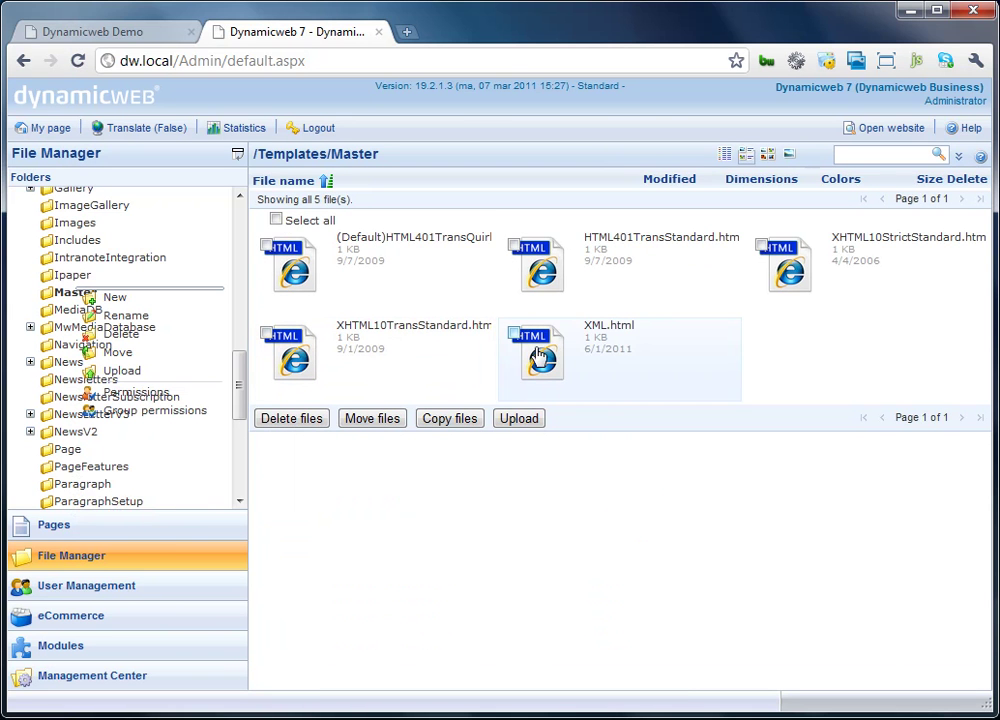
right_click(537, 355)
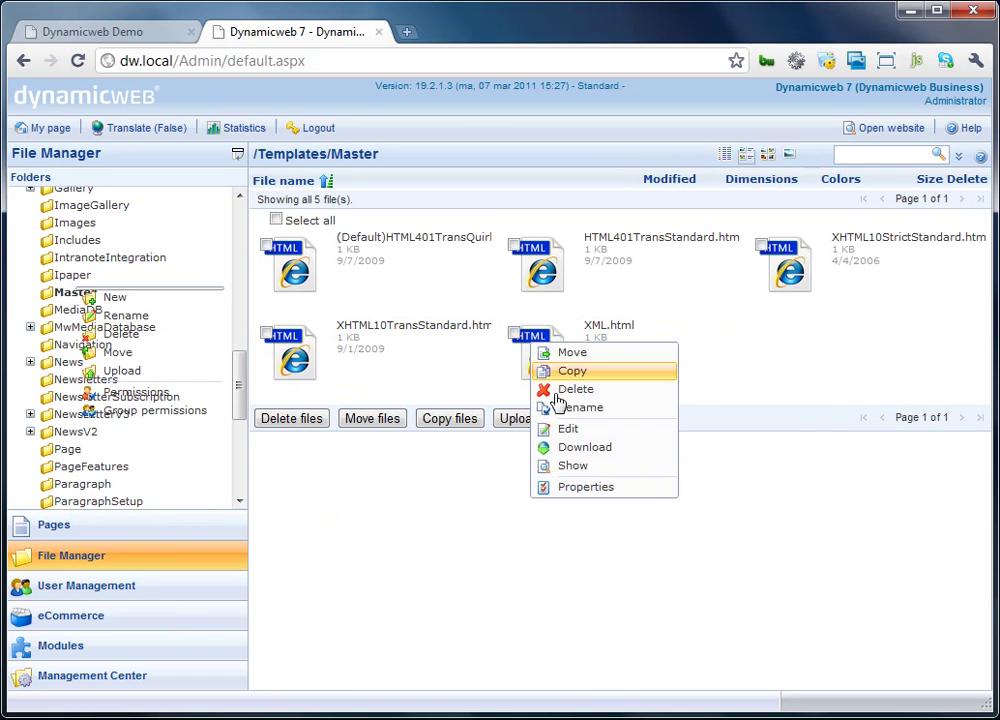
left_click(570, 437)
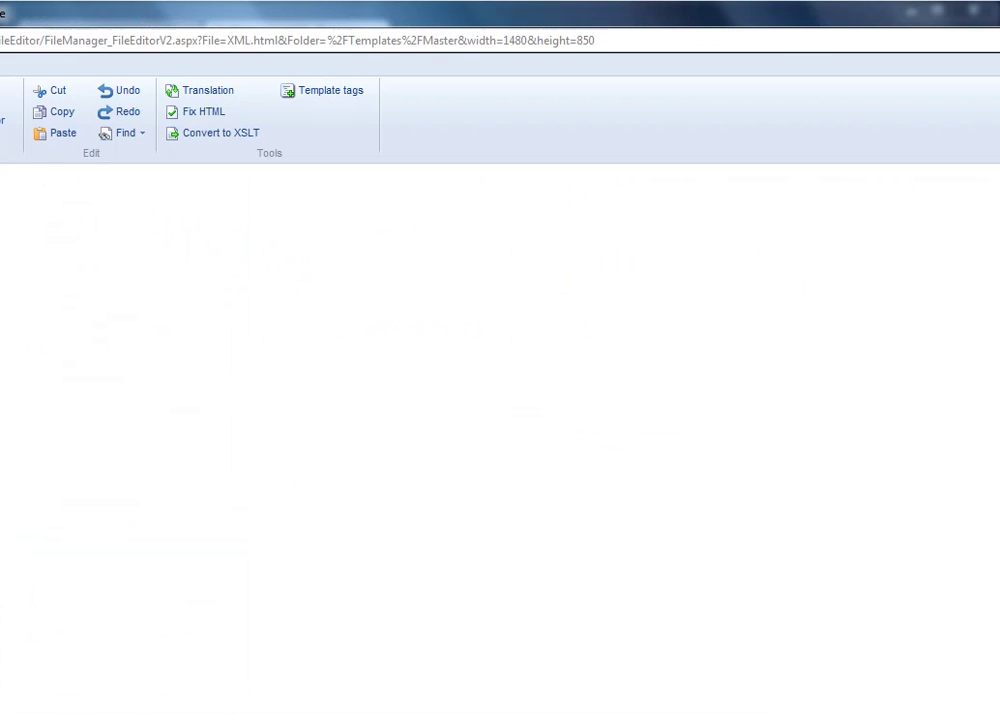
left_click_drag(742, 664, 650, 603)
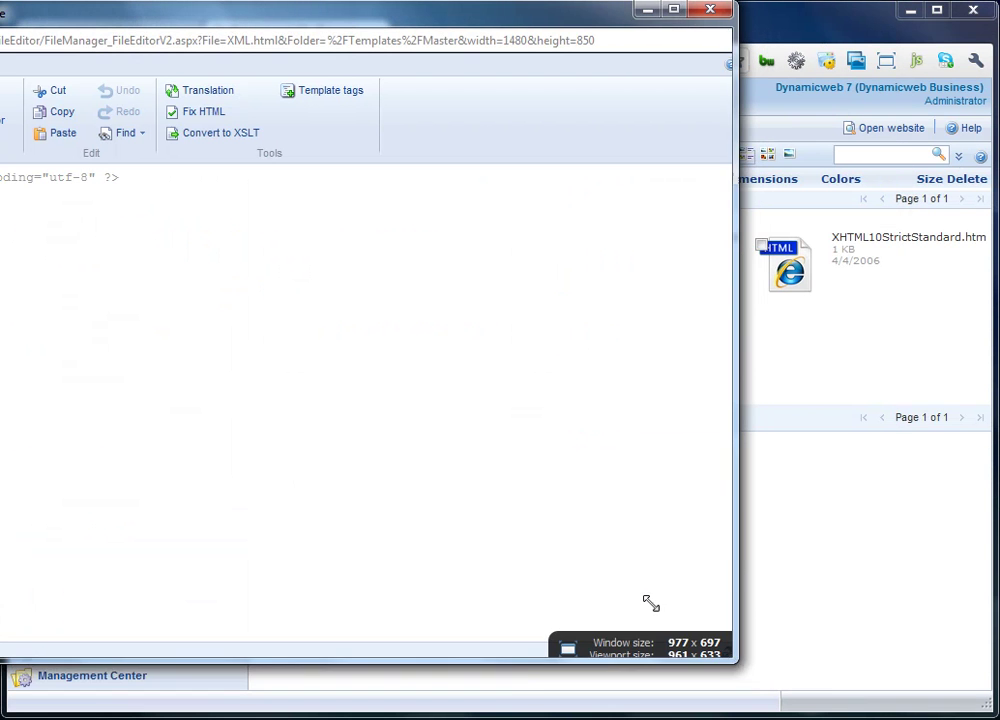
left_click_drag(101, 30, 365, 80)
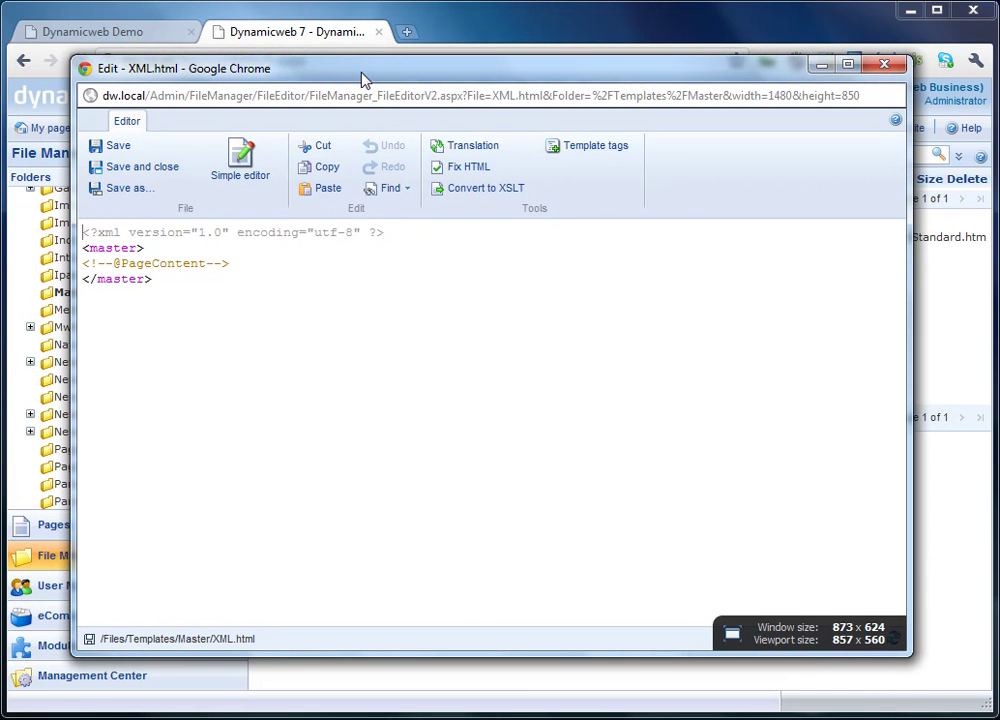
left_click(128, 289)
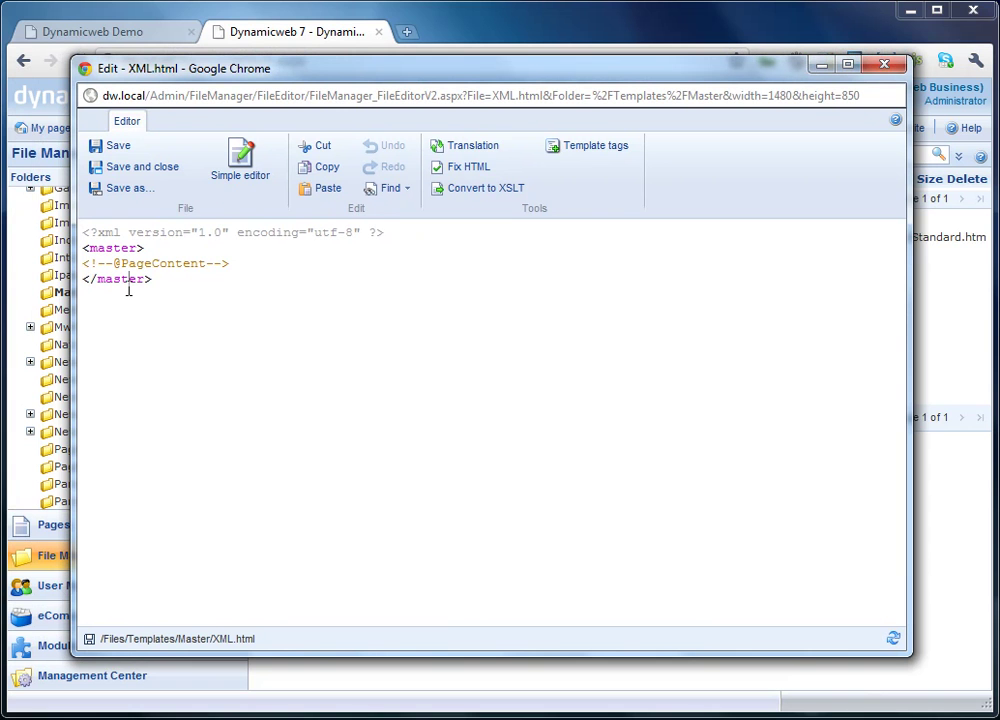
left_click(886, 66)
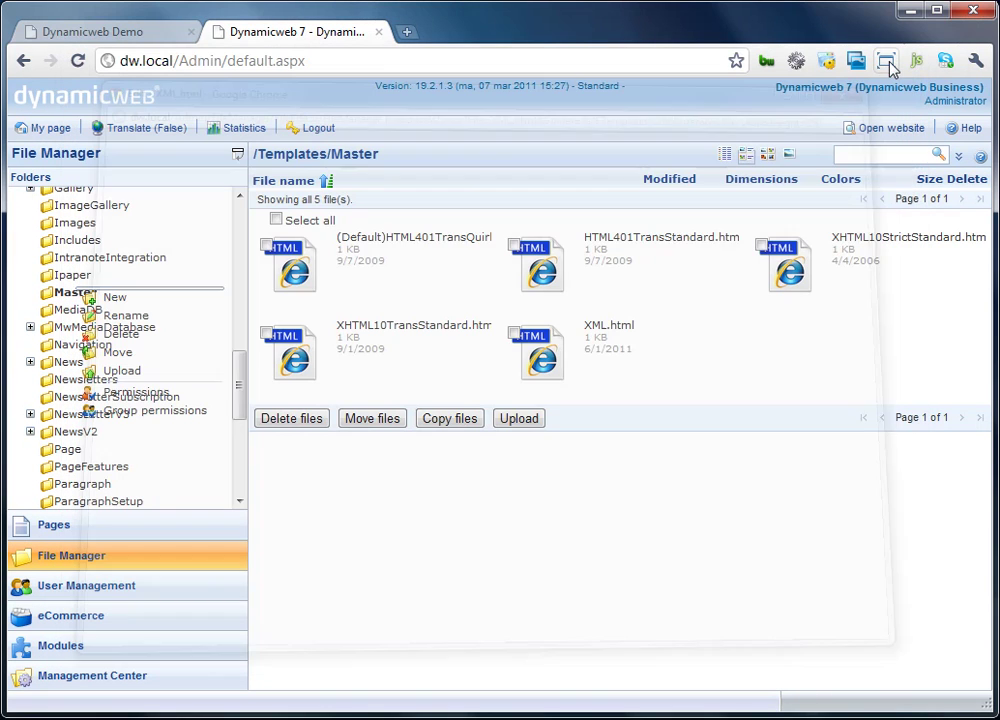
- Preview the AJAX page in a new tab via Show page from the page tree
left_click(155, 36)
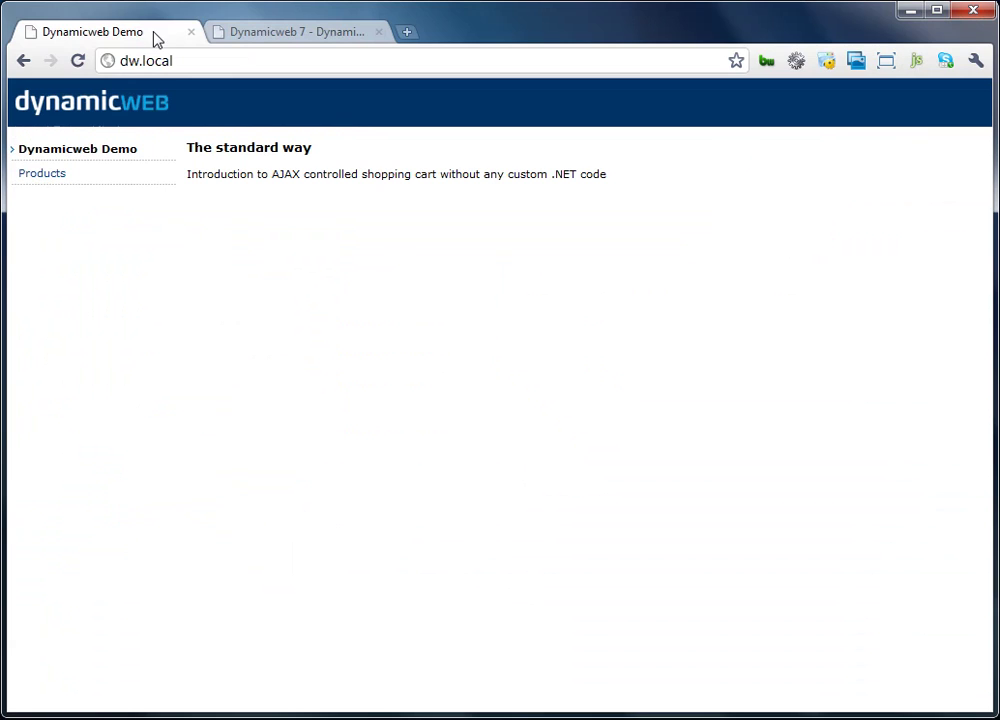
left_click(283, 34)
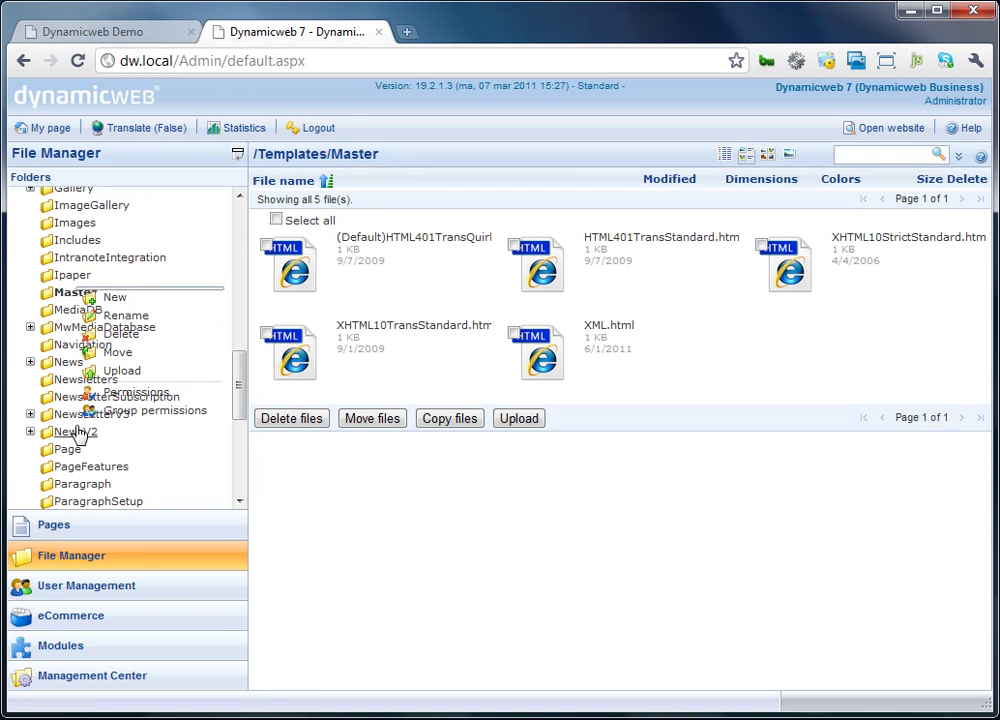
left_click(55, 524)
left_click(55, 232)
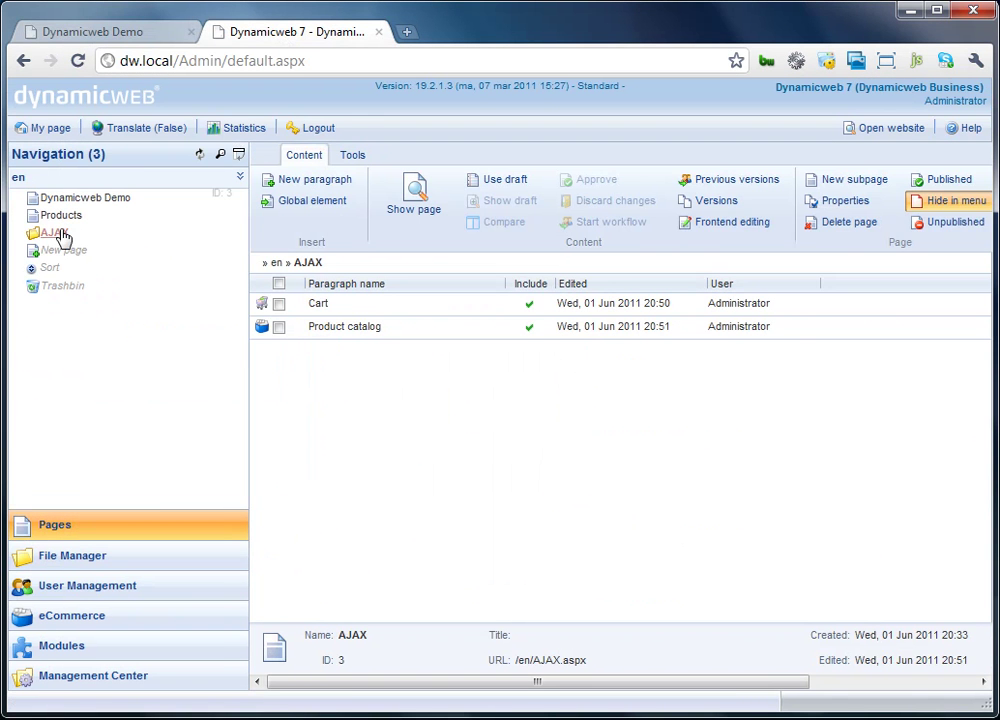
right_click(60, 234)
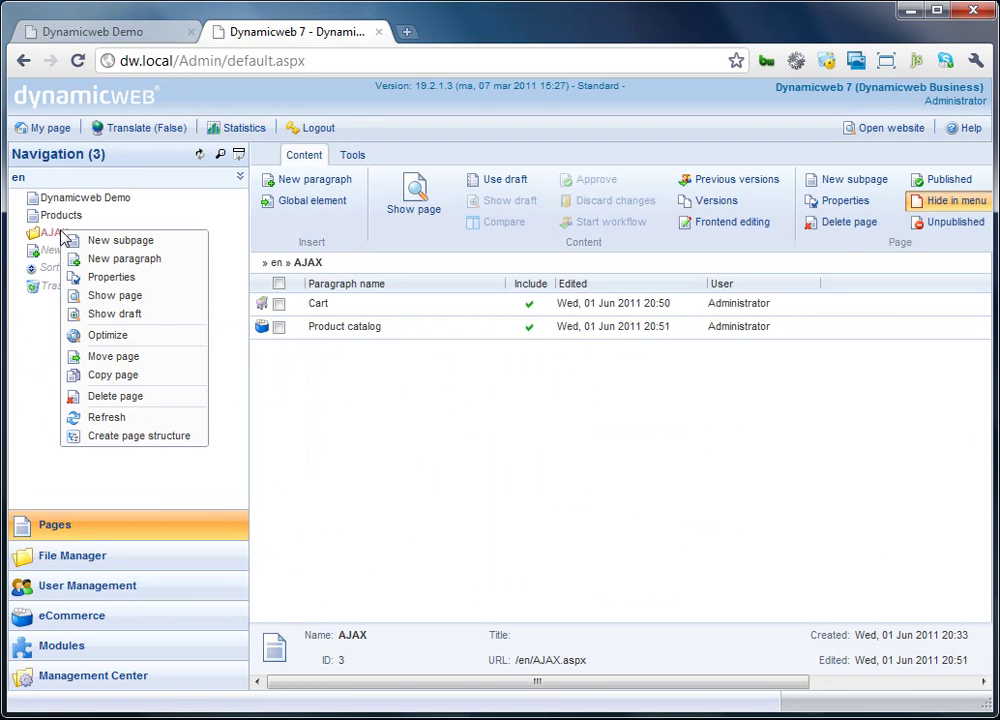
left_click(127, 298)
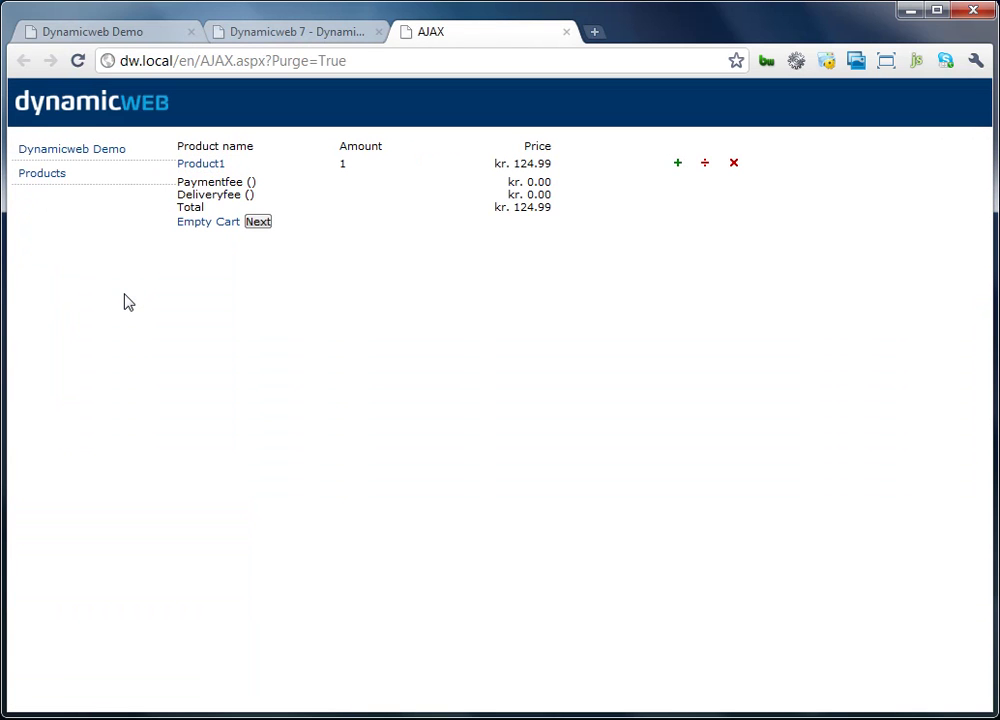
- Reload the page with ?mastertemplate=XML.html&template=xml.html and view its raw source
left_click(388, 65)
double_click(388, 65)
key("ctrl+shift+Left")
type("master")
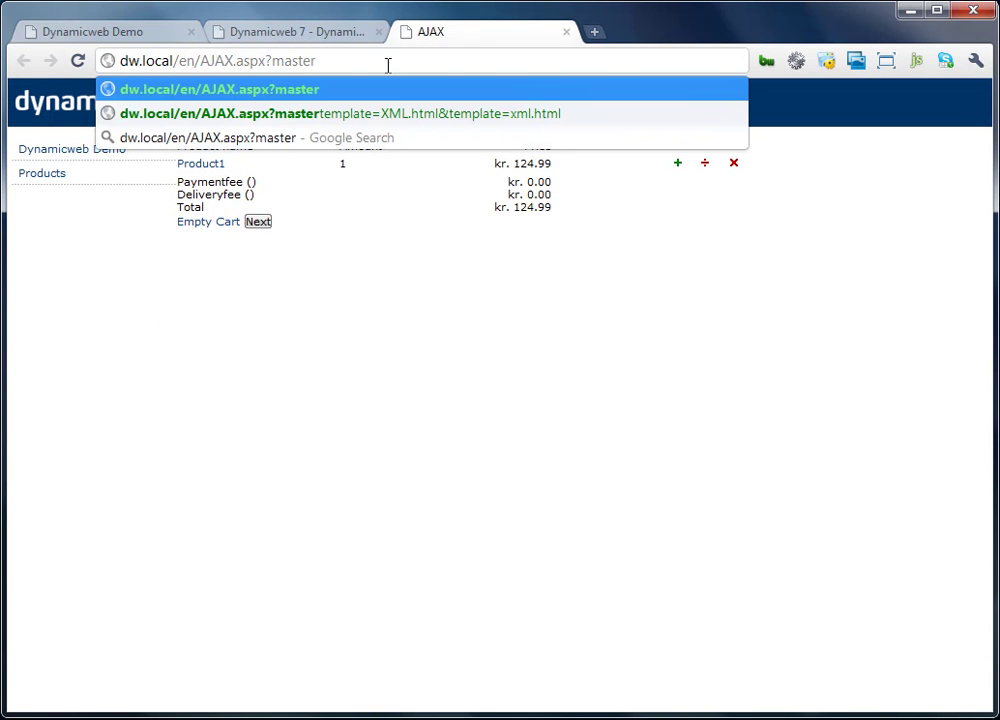
key("Down")
key("Return")
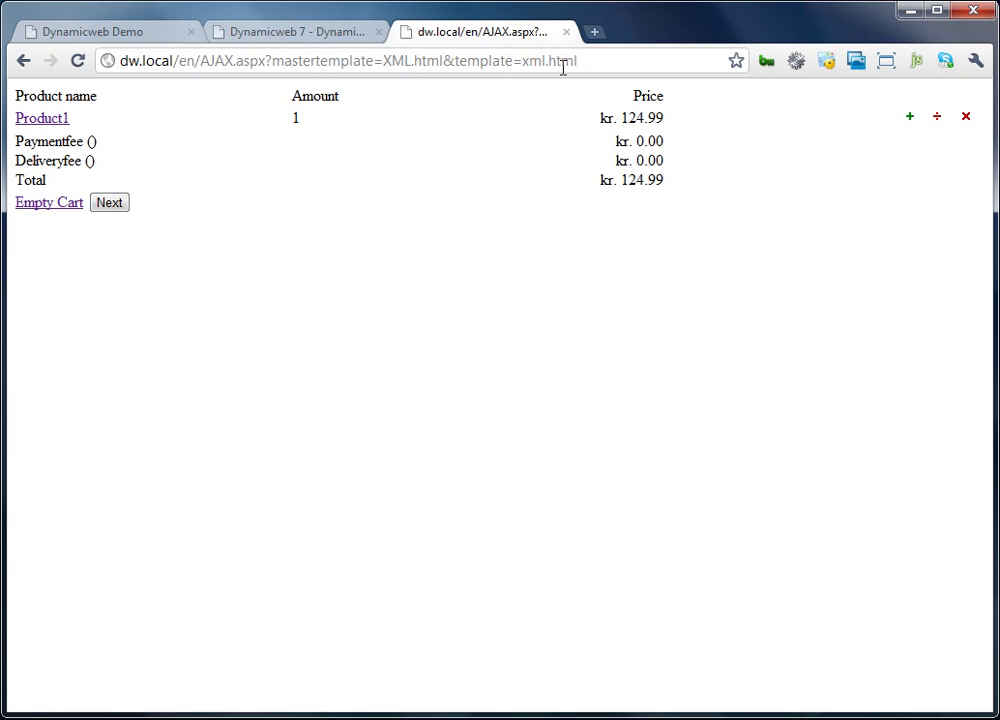
key("ctrl+u")
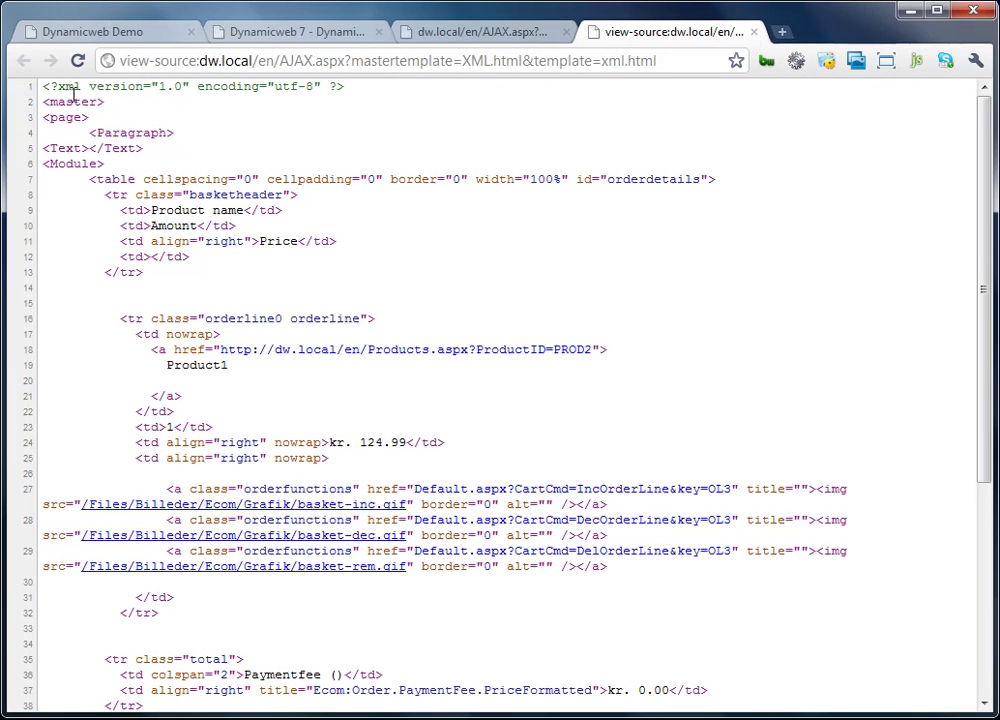
- Inspect the master, page, Paragraph, Text and Module tags down to the kr. 124.99 cart total
double_click(74, 102)
double_click(70, 118)
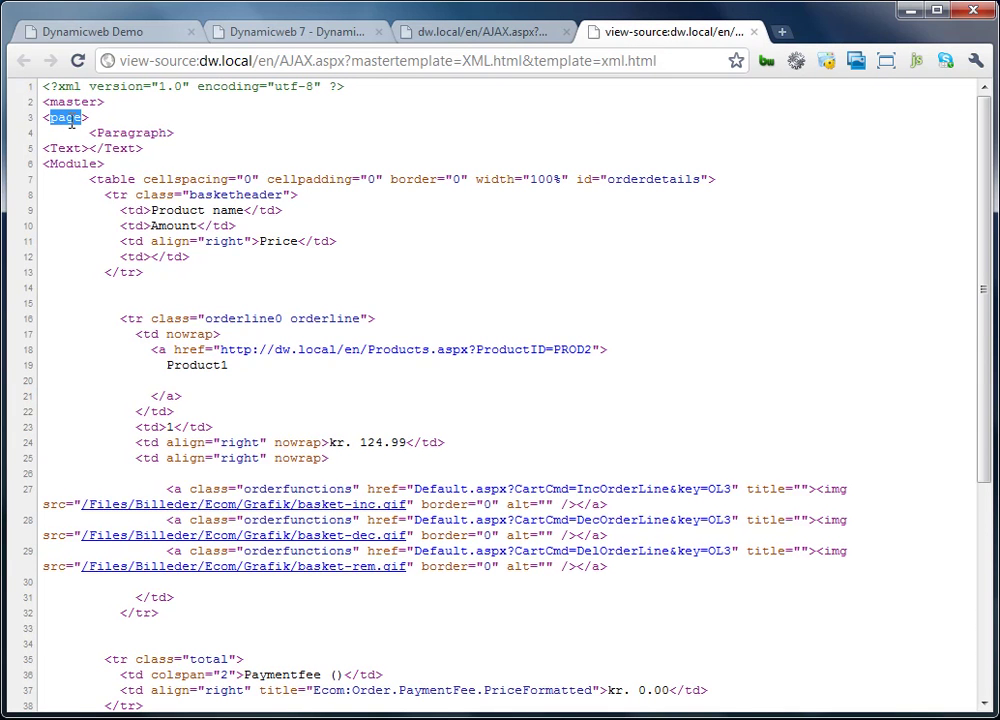
double_click(130, 133)
left_click_drag(44, 148, 193, 172)
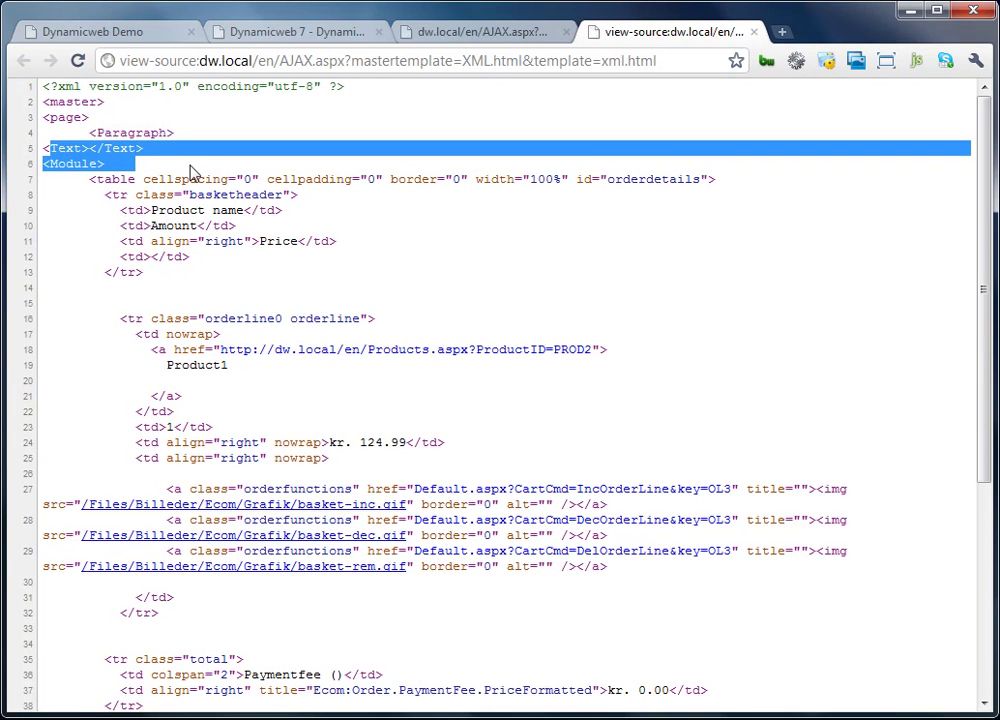
left_click(172, 152)
double_click(76, 163)
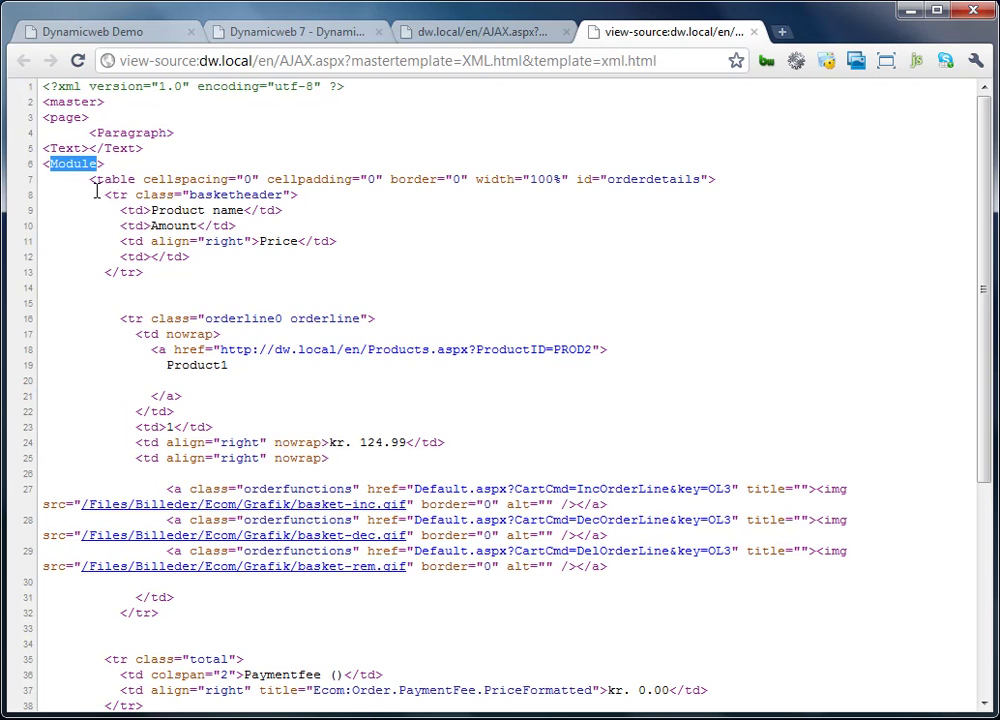
left_click_drag(89, 181, 241, 434)
scroll(241, 434, "down", 3)
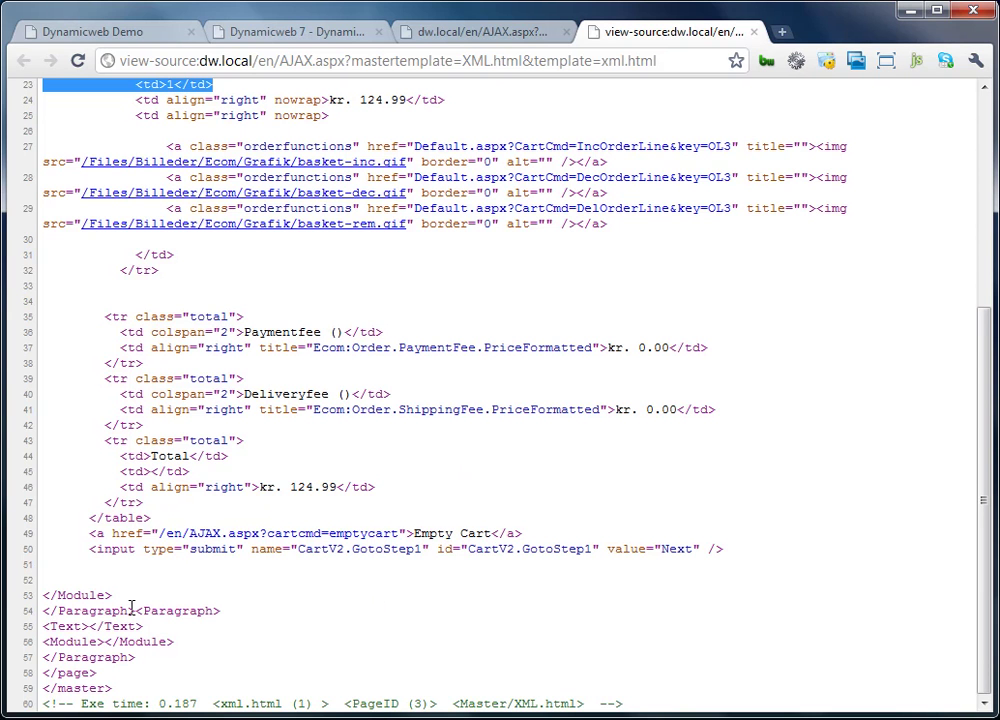
left_click_drag(81, 610, 223, 611)
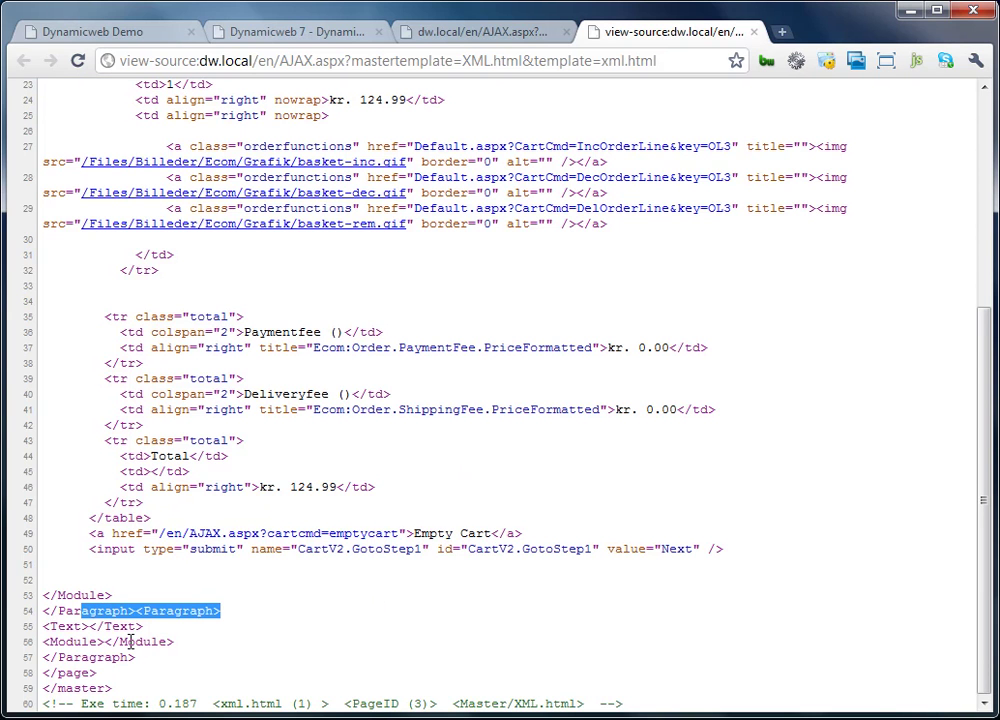
left_click(108, 673)
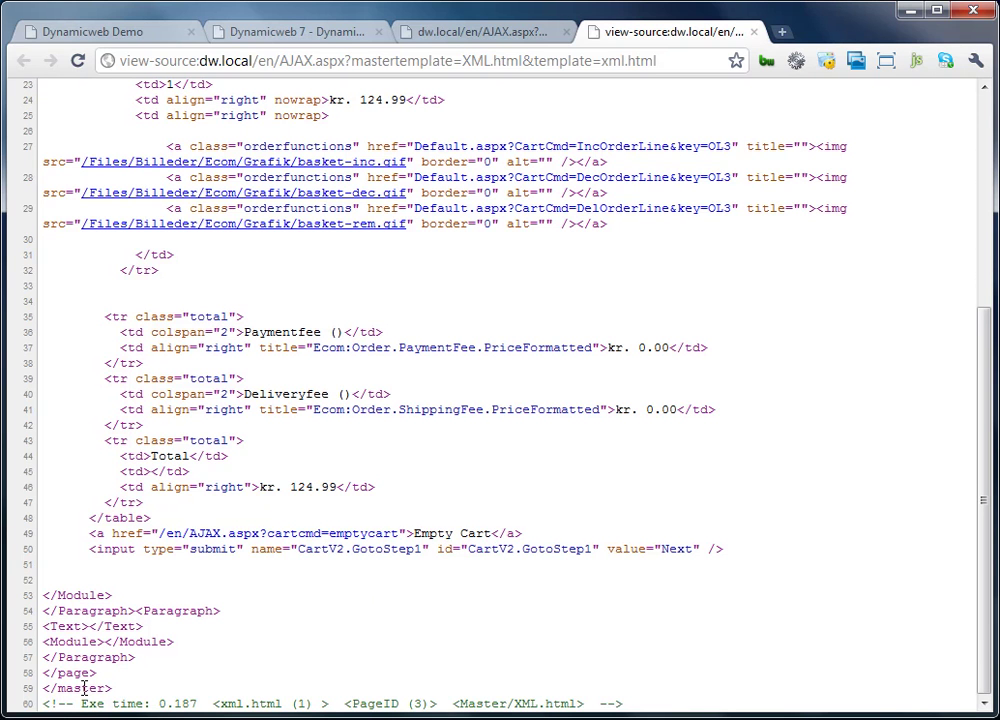
- Close the view-source tab and go back to the Dynamicweb 7 admin tab
left_click(760, 31)
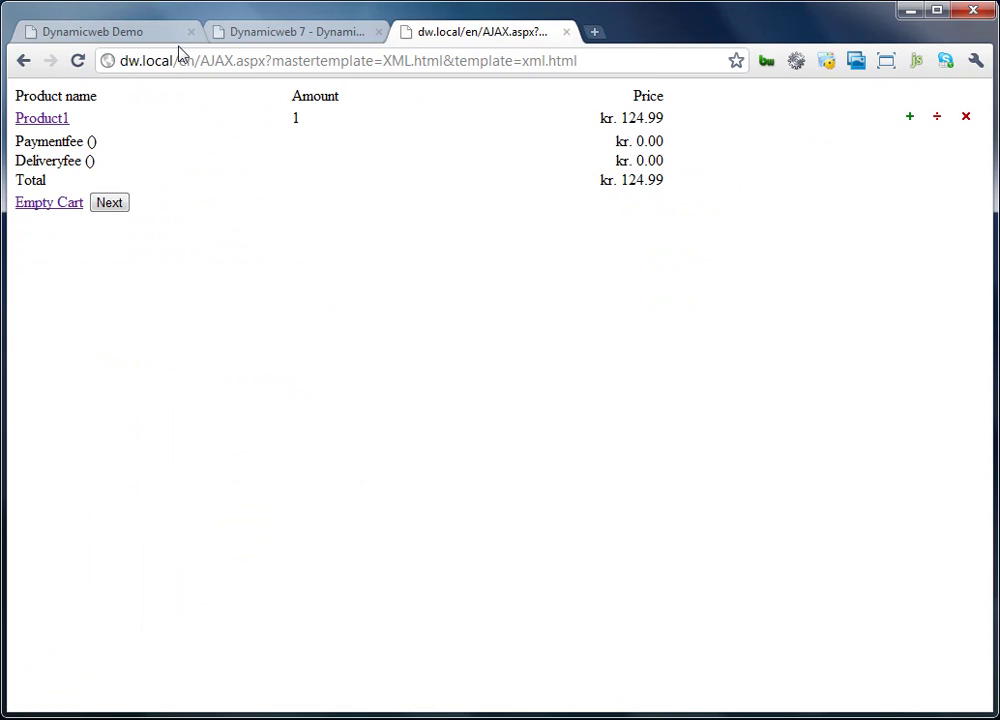
left_click(143, 34)
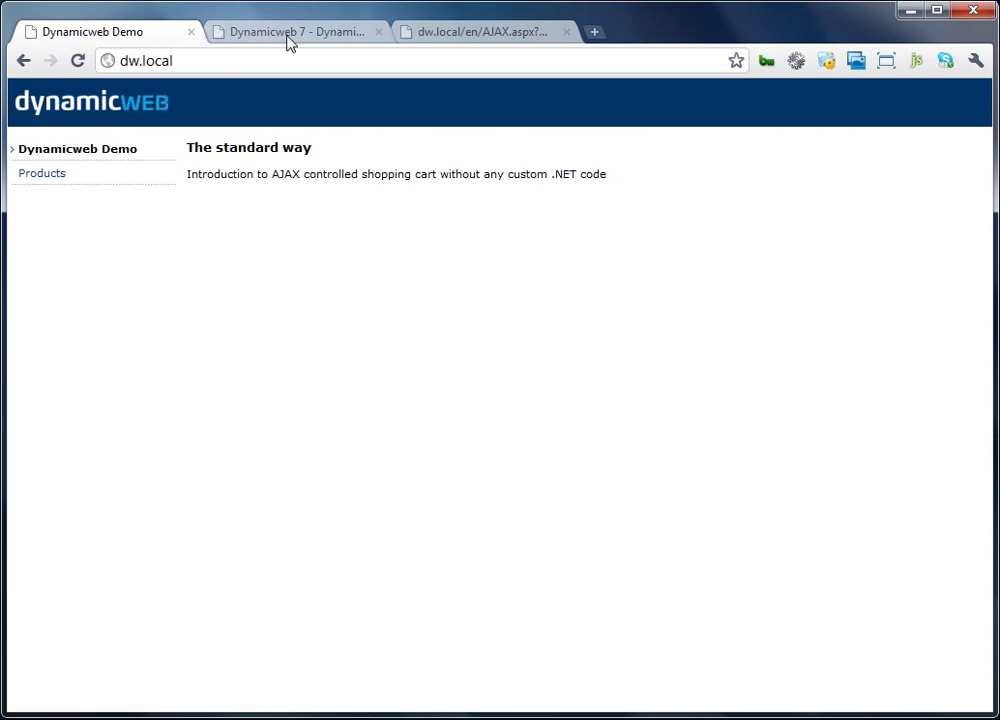
left_click(295, 33)
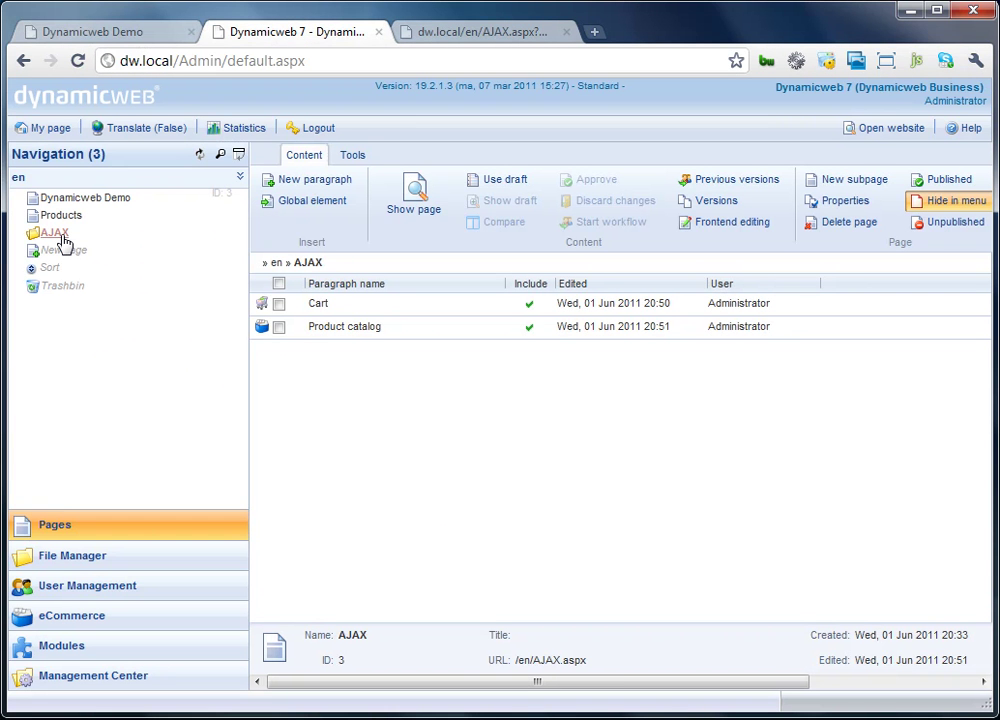